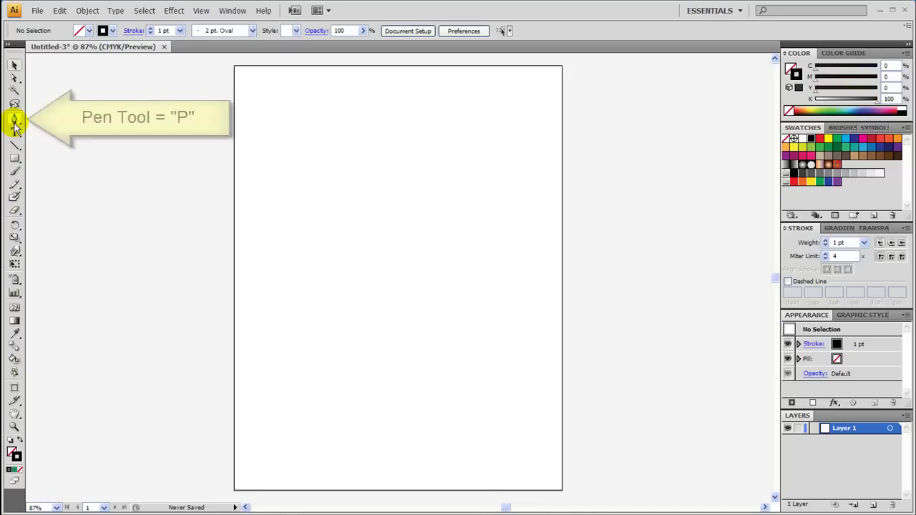
Step: Draw a flowing S-curve with the Pen tool from the upper left to the lower right
click(15, 123)
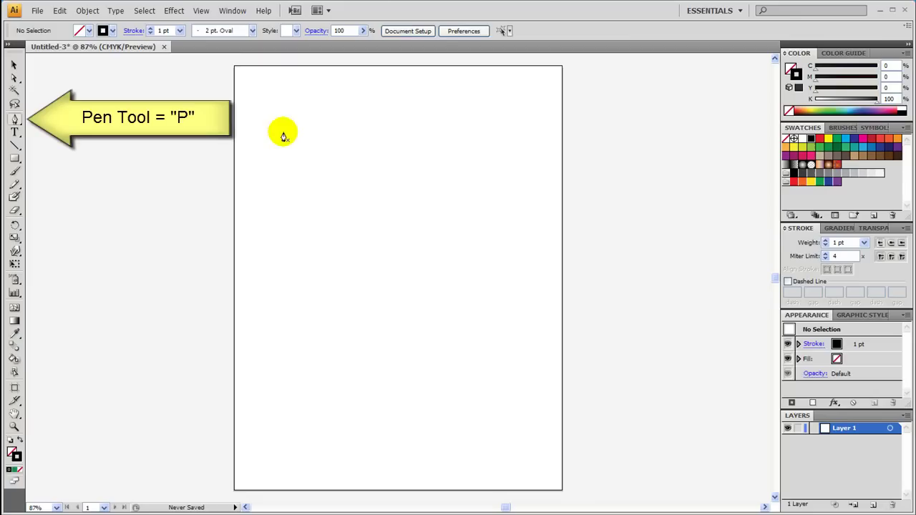
click(266, 125)
click(313, 216)
drag(310, 229, 299, 280)
drag(336, 324, 379, 354)
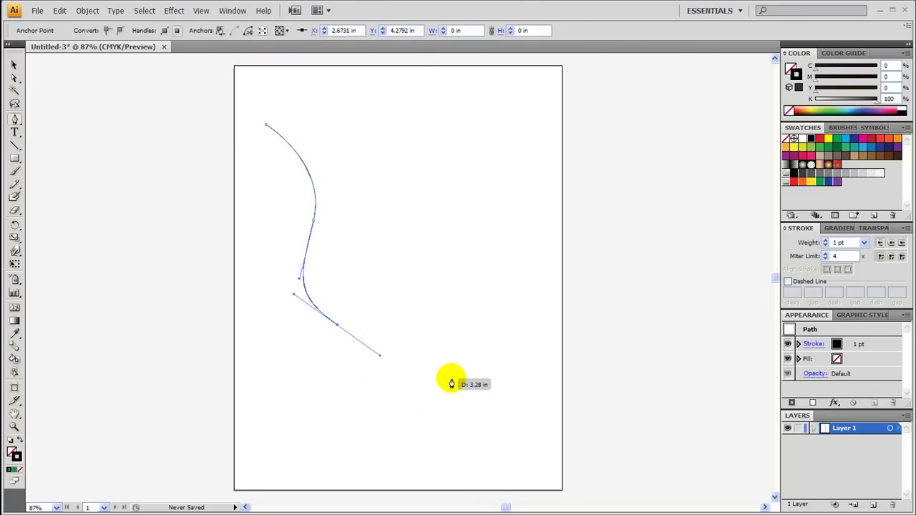
drag(459, 356, 470, 344)
drag(498, 433, 460, 410)
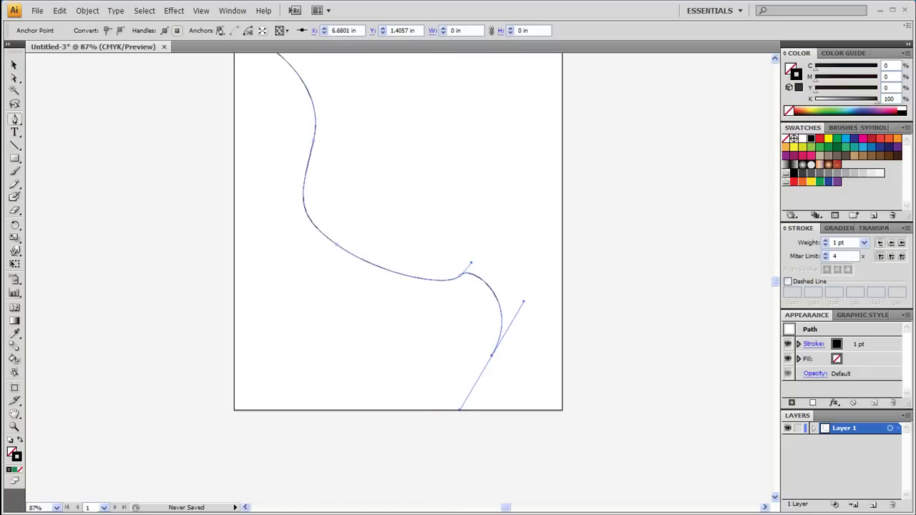
click(14, 64)
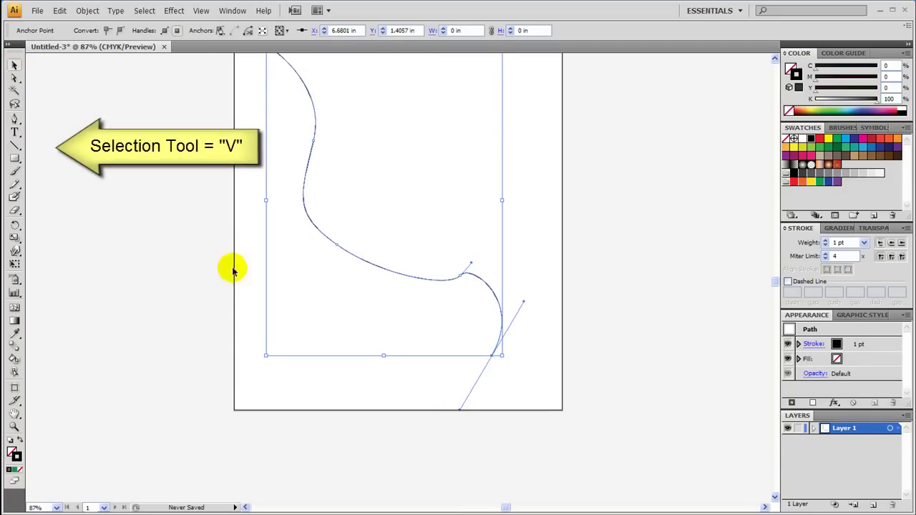
scroll(235, 265, up, 4)
Step: Duplicate the whole curve, shift the copy up-right and rotate it so both meet near the top
key(a)
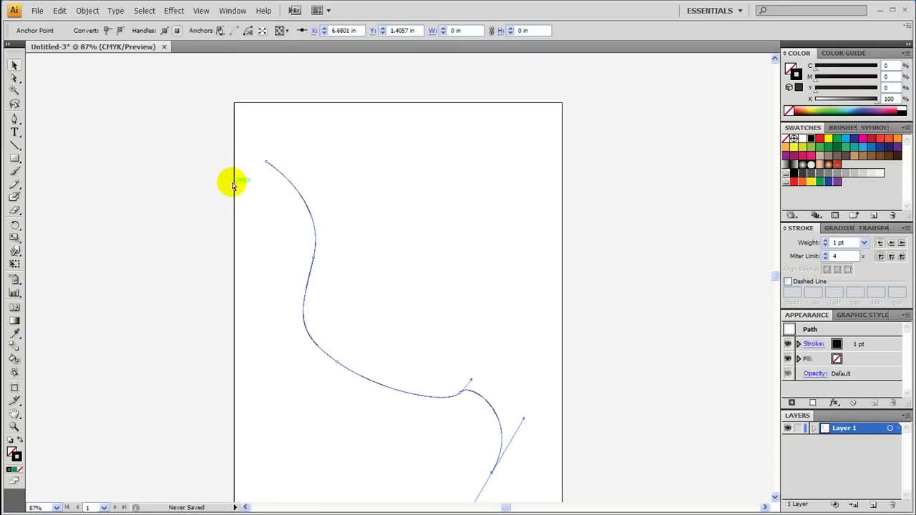
key(ctrl+v)
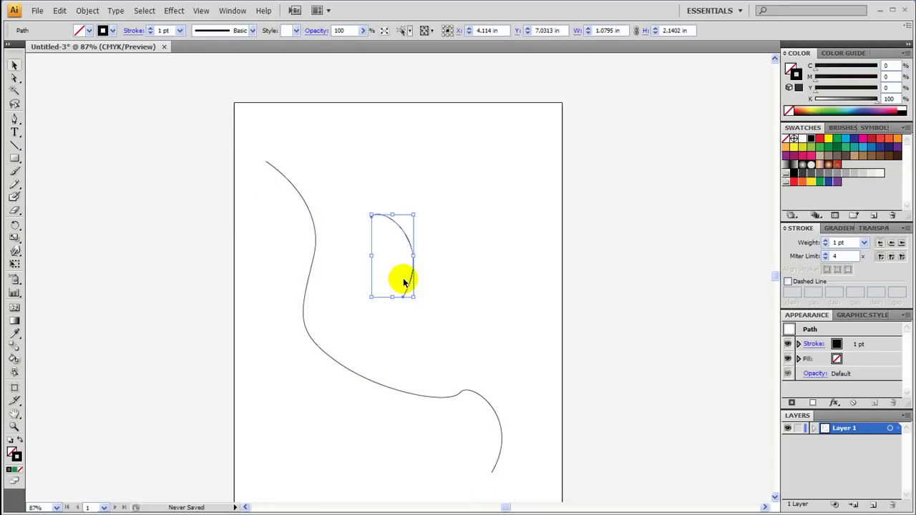
key(Delete)
drag(180, 123, 341, 450)
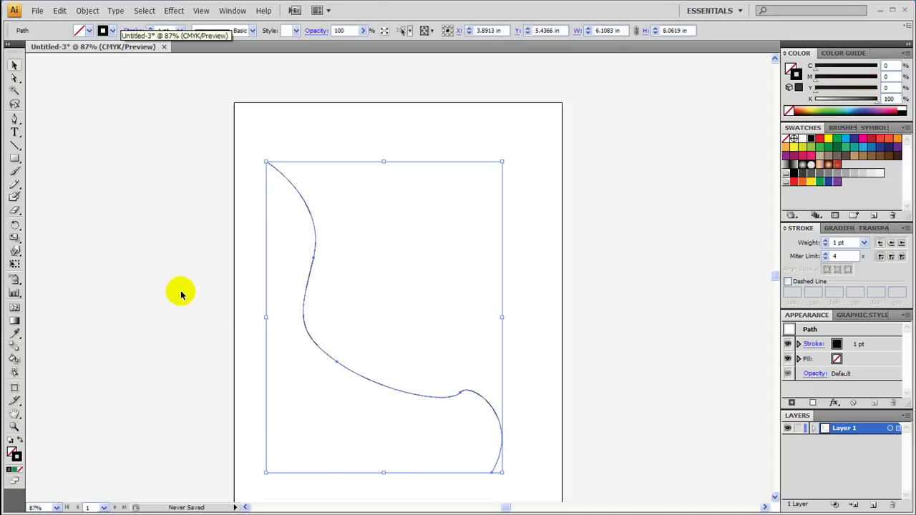
key(ctrl+shift+b)
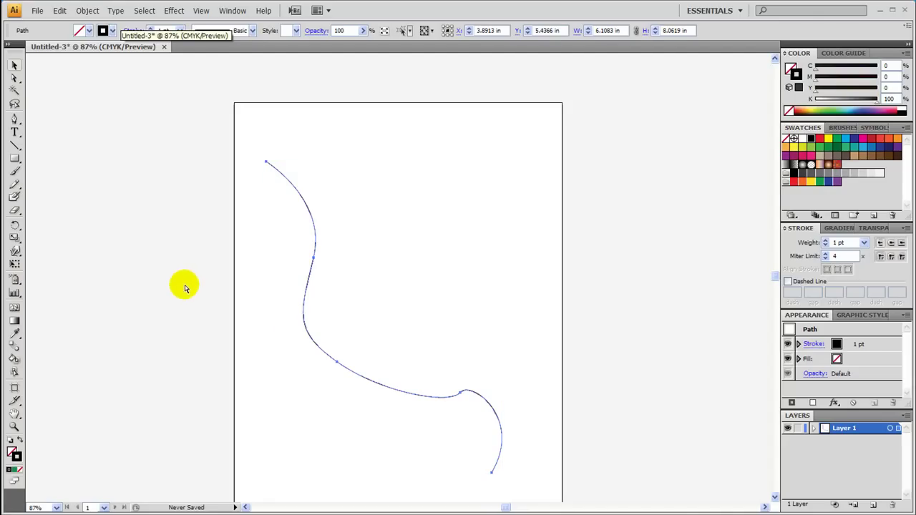
key(ctrl+v)
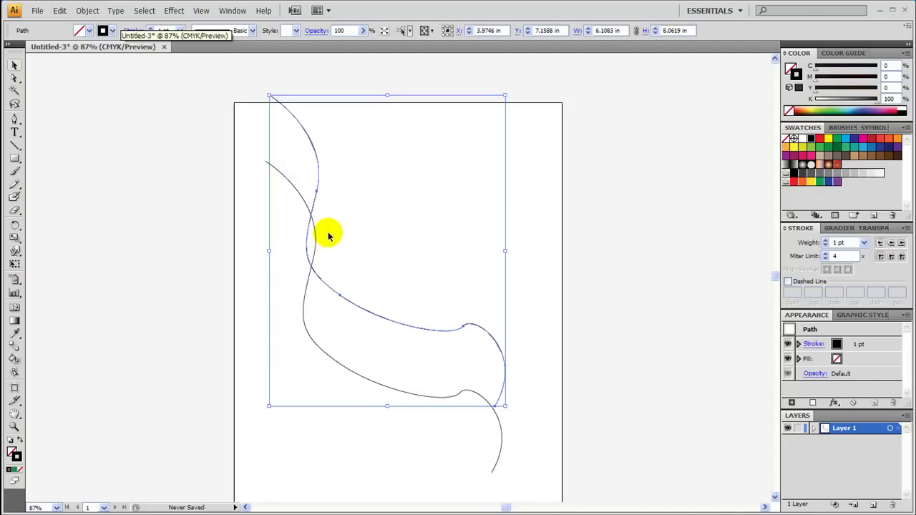
drag(373, 315, 380, 359)
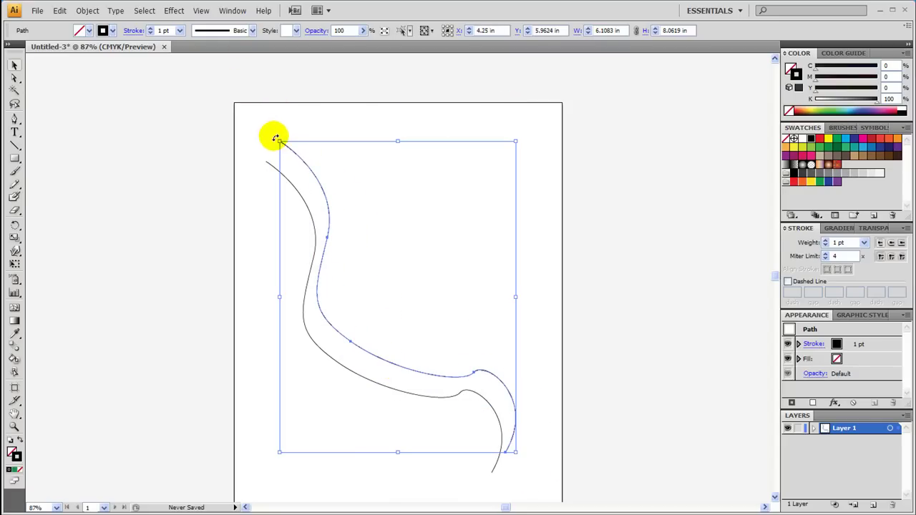
drag(276, 139, 241, 164)
click(227, 292)
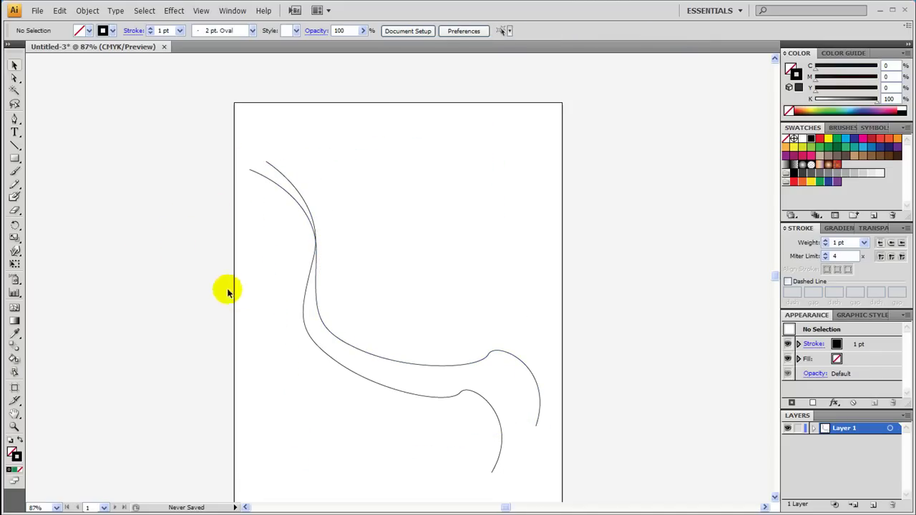
Step: Set the Blend tool's spacing to 350 Specified Steps
double_click(14, 345)
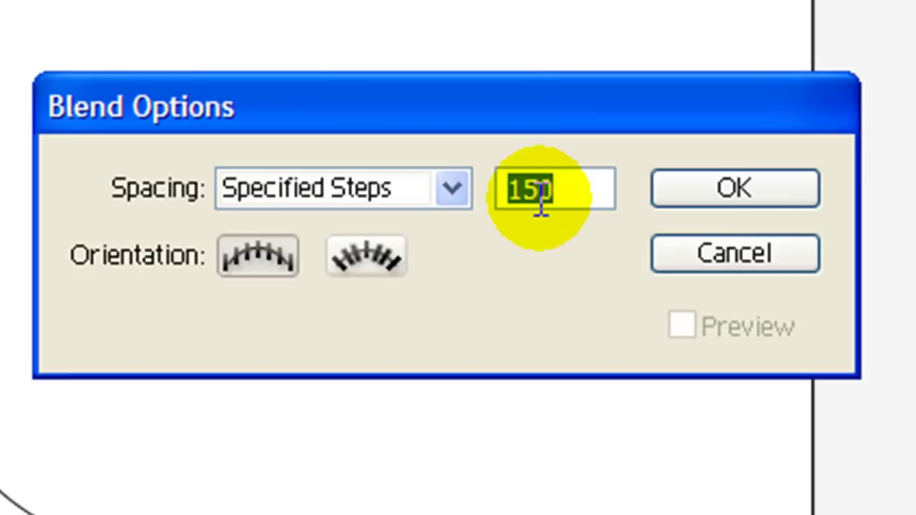
text(3)
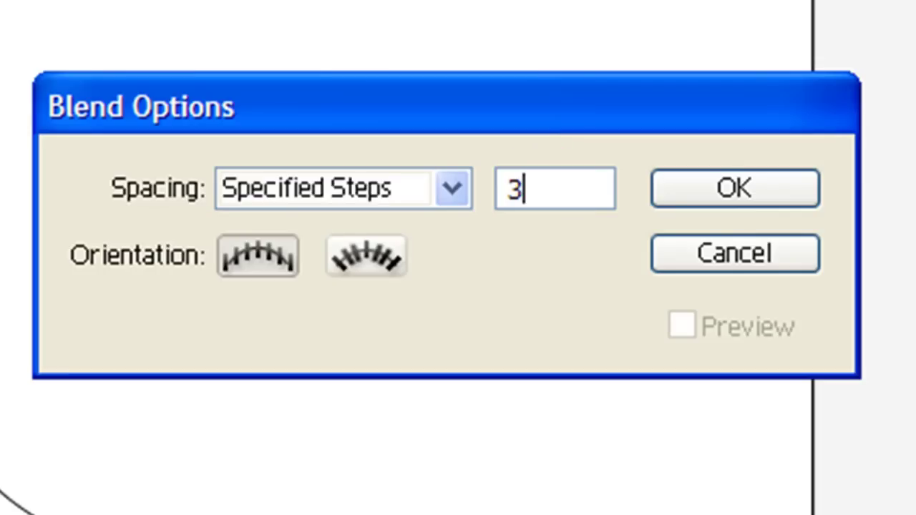
text(58)
key(BackSpace)
text(0)
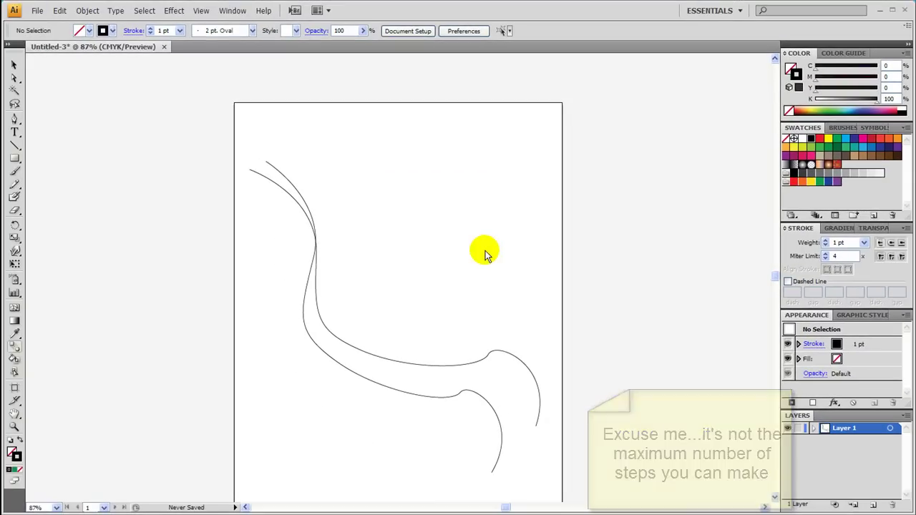
key(Return)
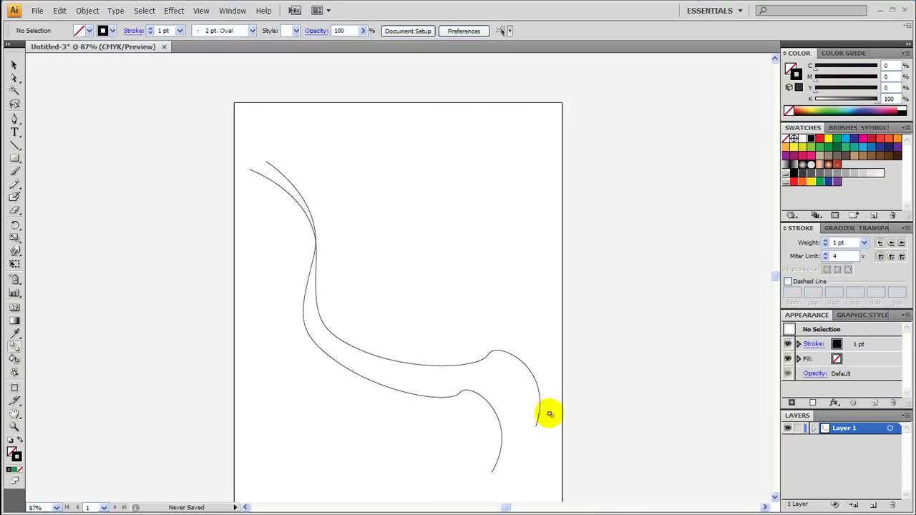
Step: Blend the upper and lower curves into one black ribbon and select it
scroll(591, 391, down, 2)
scroll(591, 391, down, 2)
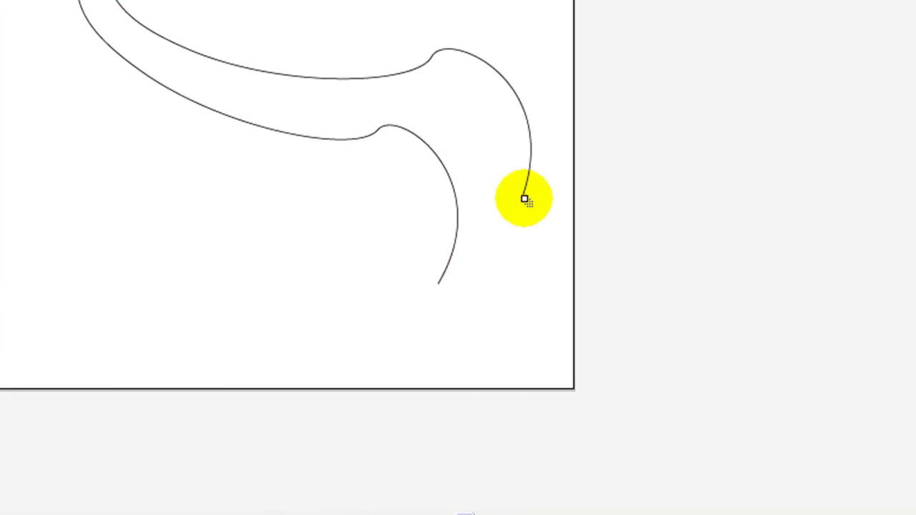
click(521, 194)
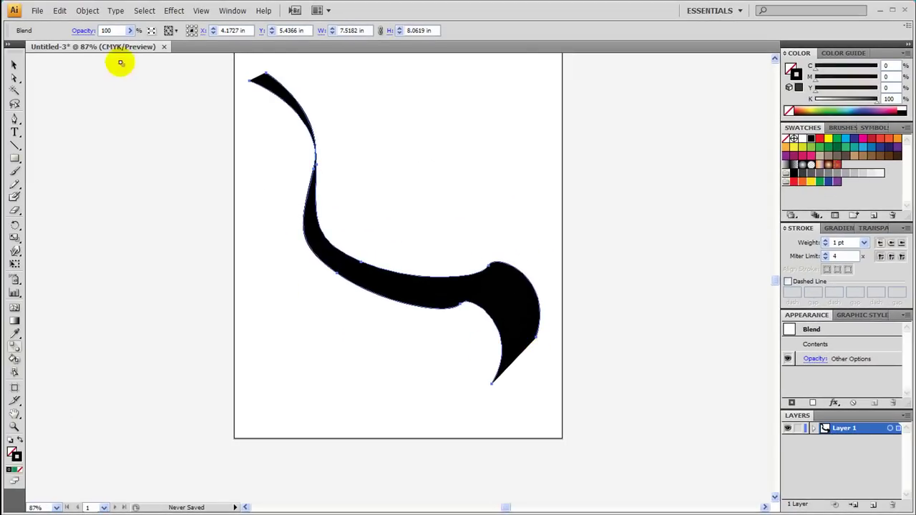
click(15, 65)
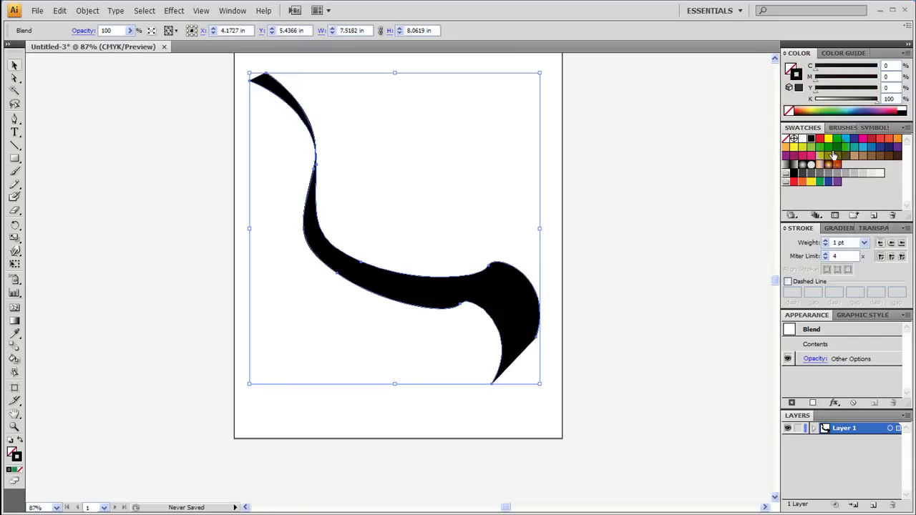
Step: Fill the blended ribbon with the green swatch (C 50, Y 100) and deselect it
click(811, 147)
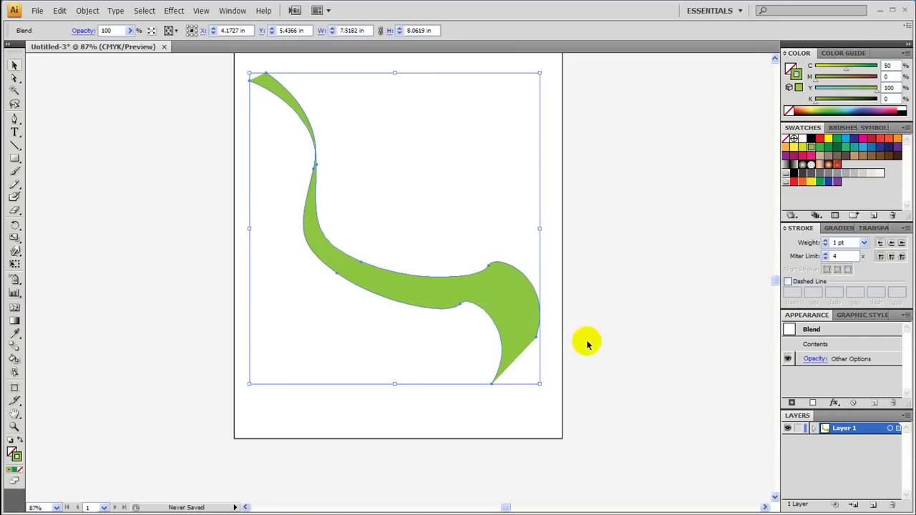
click(589, 306)
click(16, 78)
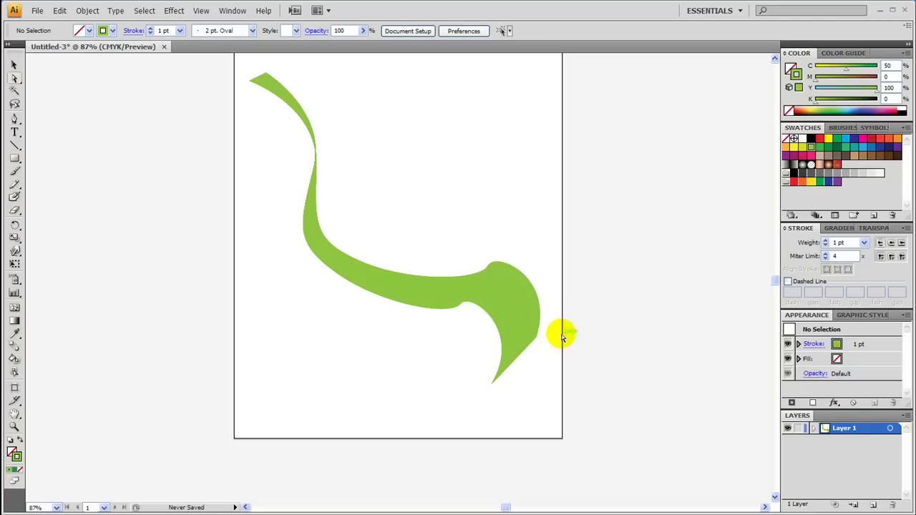
Step: Shift one edge path's colour to yellow-green by lowering Cyan from 50% to 23%
click(502, 266)
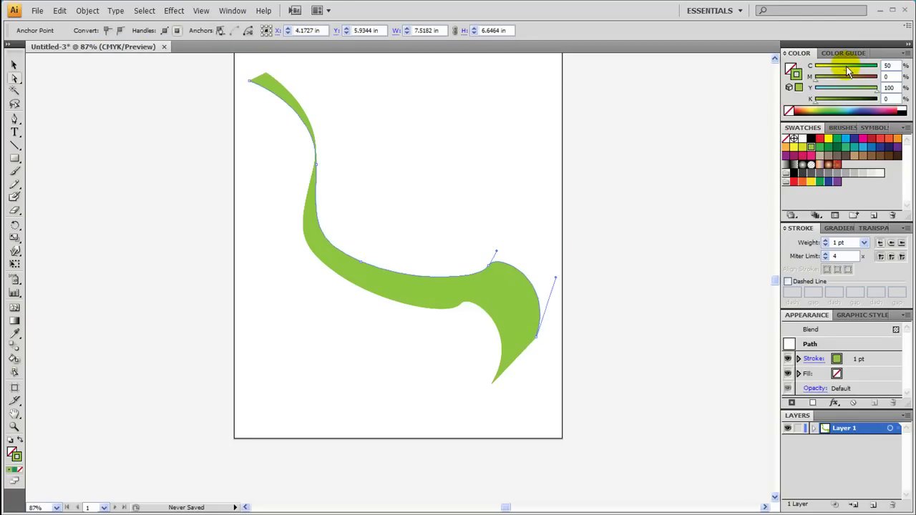
drag(844, 70, 829, 69)
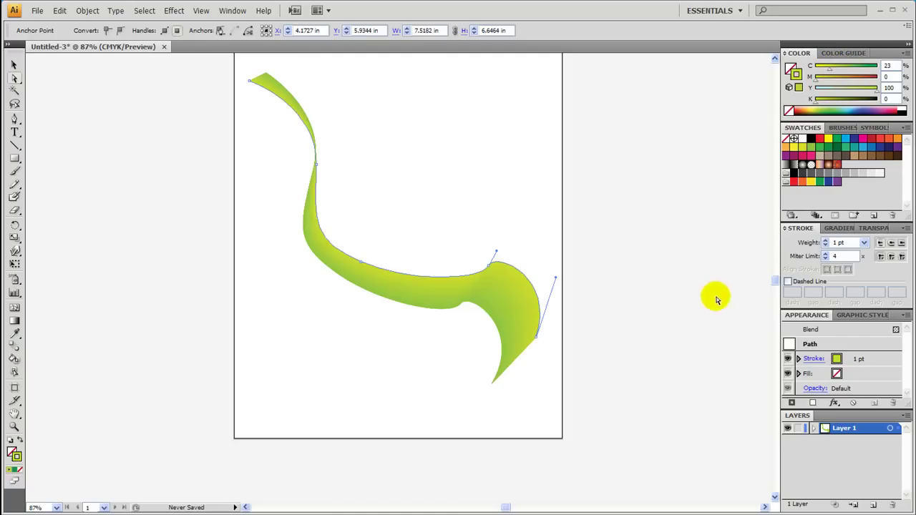
click(679, 276)
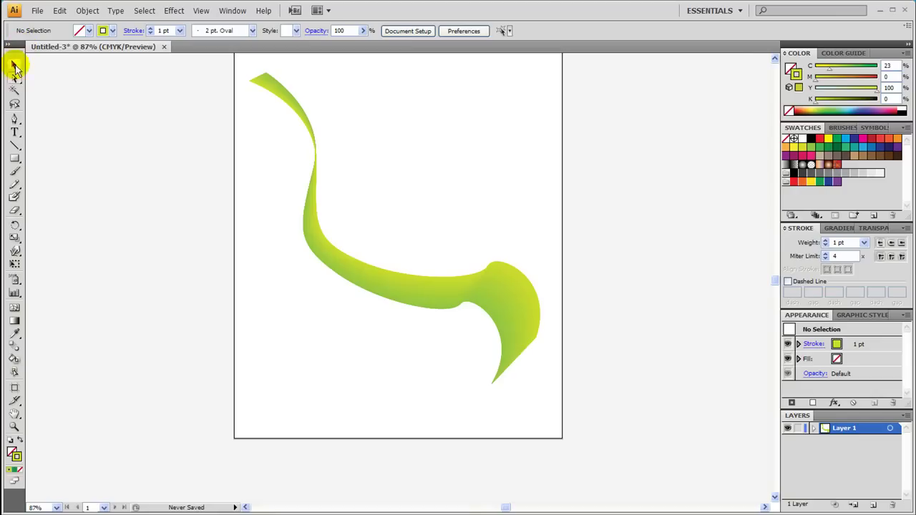
Step: Pull the ribbon's top tip anchor down and swing its direction handle to flare the tip
click(247, 81)
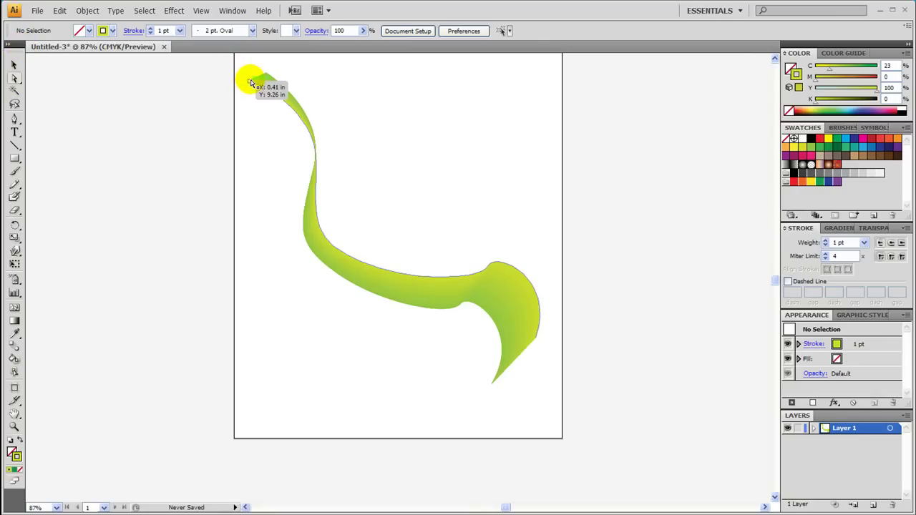
drag(248, 86, 243, 143)
mouse_move(320, 105)
mouse_down()
mouse_move(327, 81)
mouse_move(321, 96)
mouse_up()
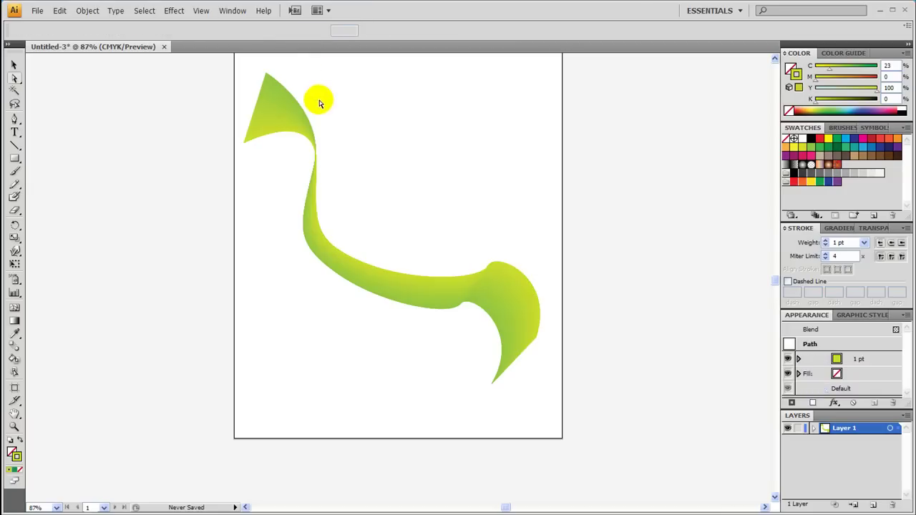
click(242, 143)
drag(319, 105, 336, 71)
click(262, 388)
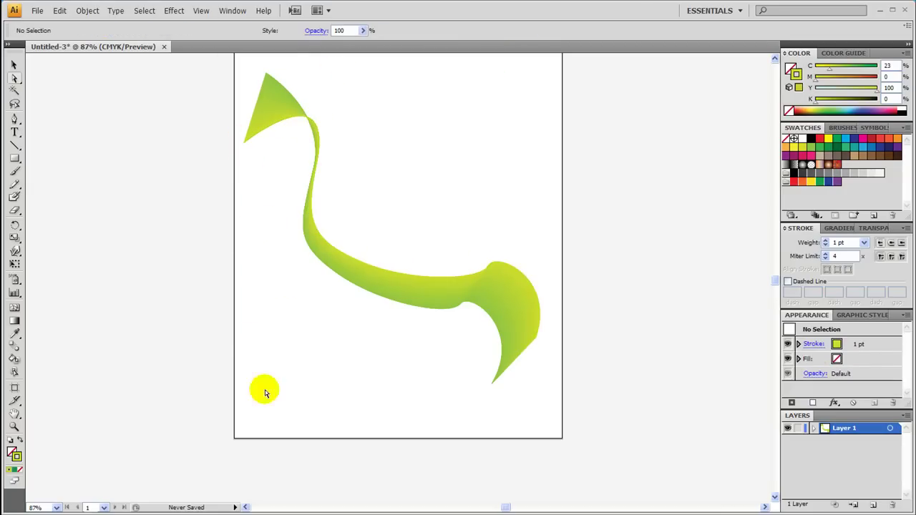
Step: Nudge the inner path's anchor left and move the spine's top anchor left
click(313, 170)
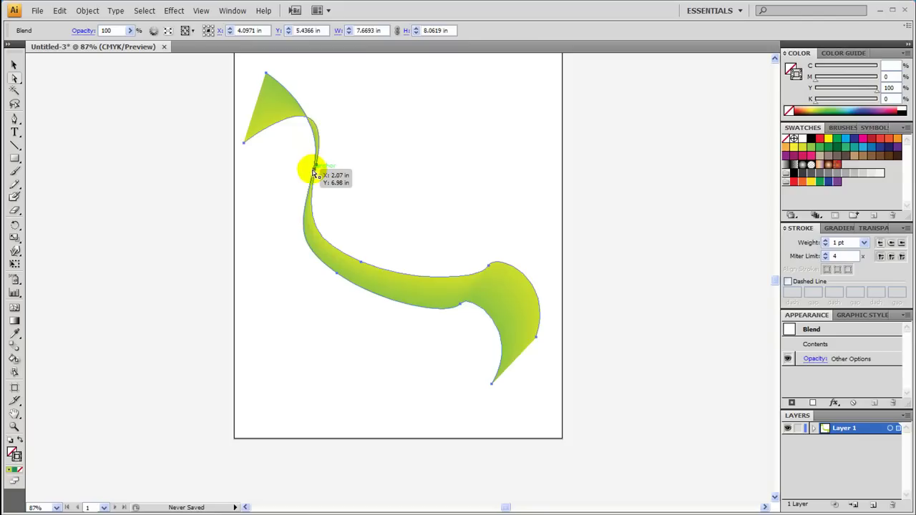
drag(314, 172, 300, 176)
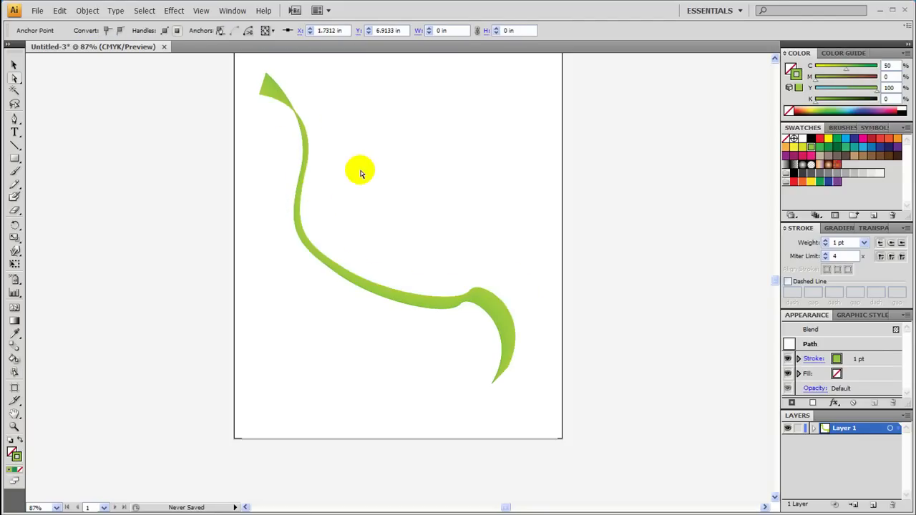
click(364, 170)
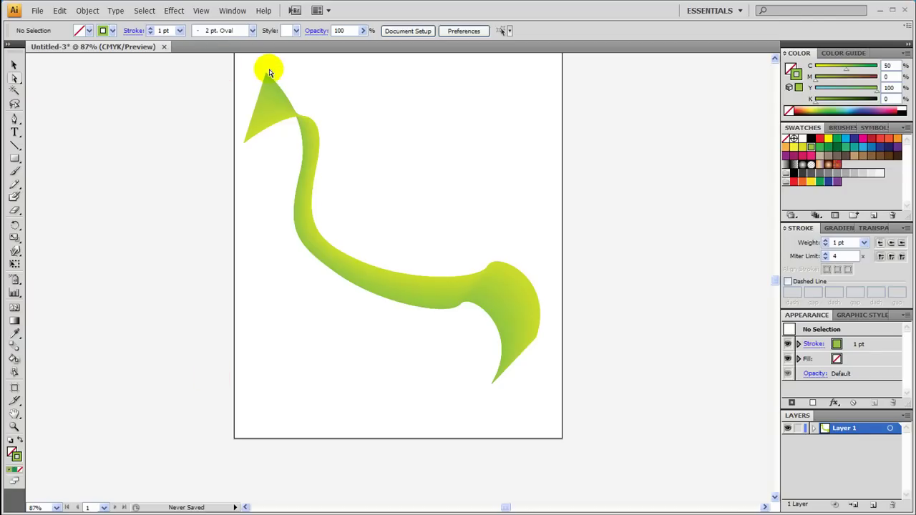
drag(265, 76, 244, 83)
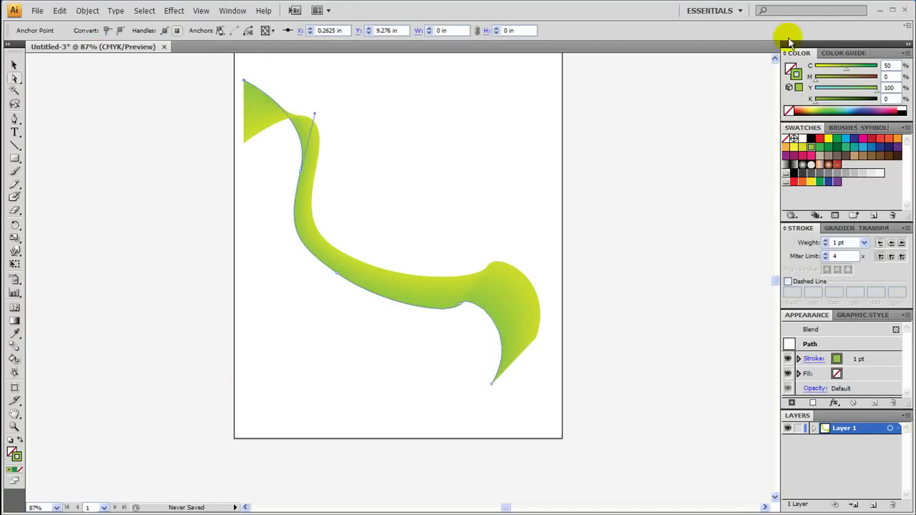
Step: Recolour the ribbon's spine path with the CMYK Red swatch (M 100, Y 100)
click(372, 269)
drag(845, 70, 833, 73)
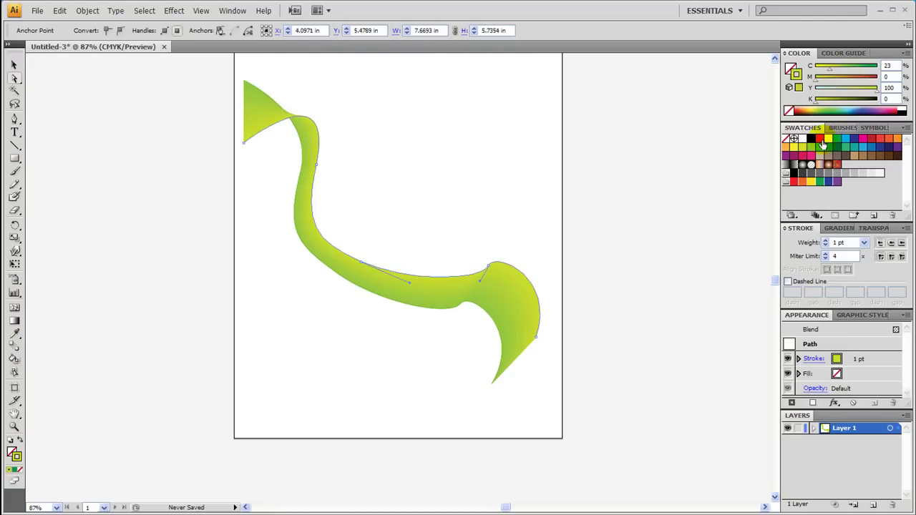
click(821, 141)
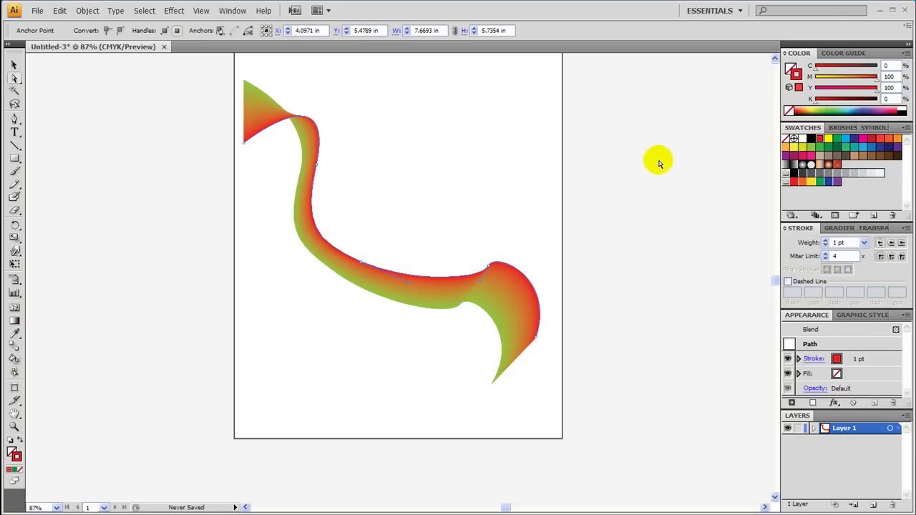
click(634, 189)
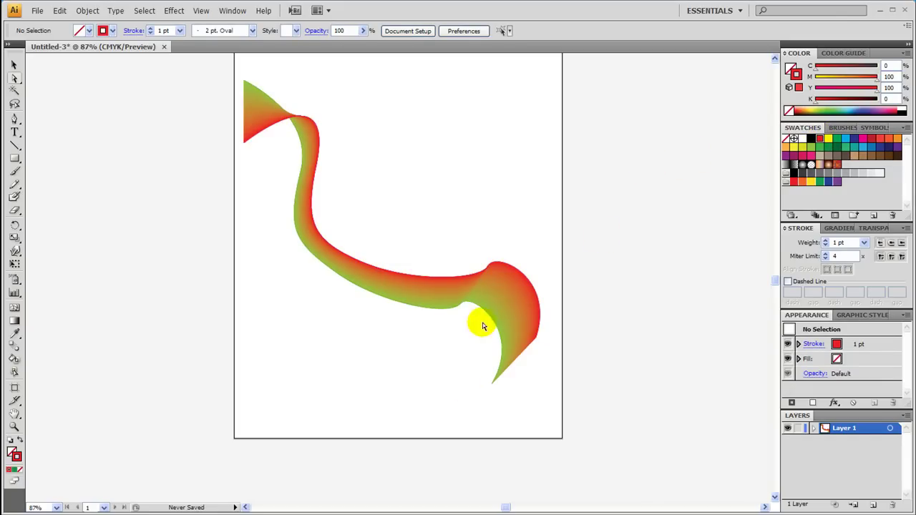